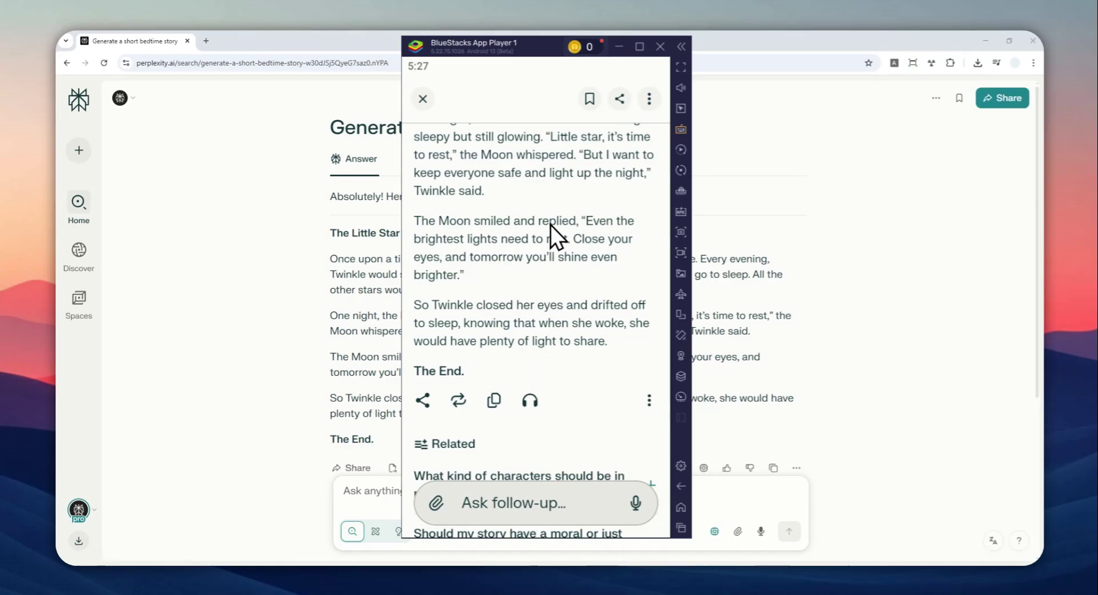
# Minimize BlueStacks and scroll the Perplexity bedtime story answer through to 'The End.'.
pyautogui.scroll(3, 563, 223)
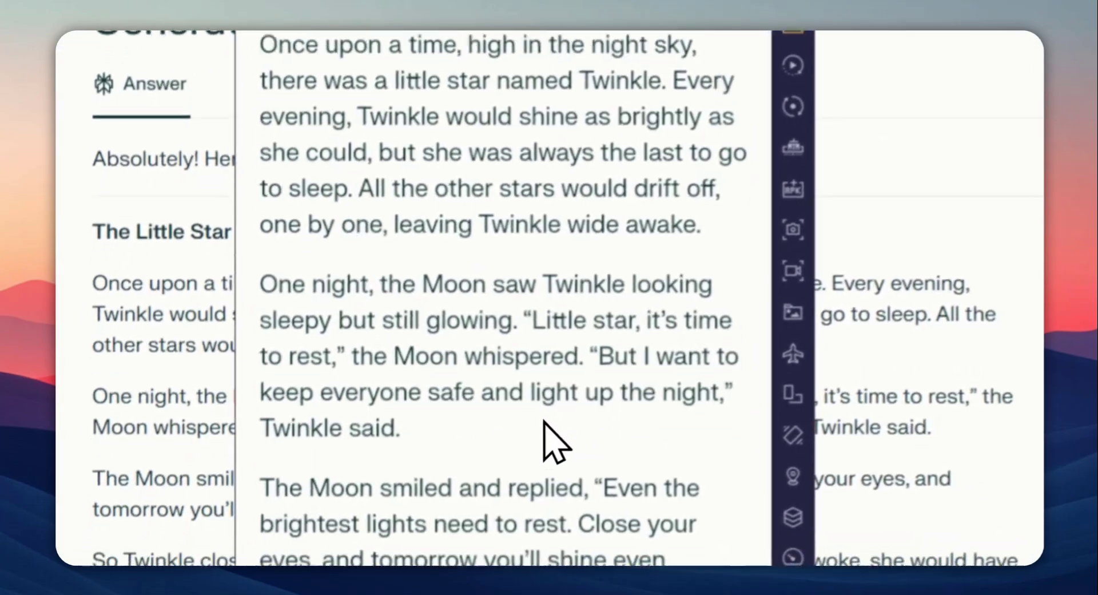
pyautogui.scroll(5, 563, 215)
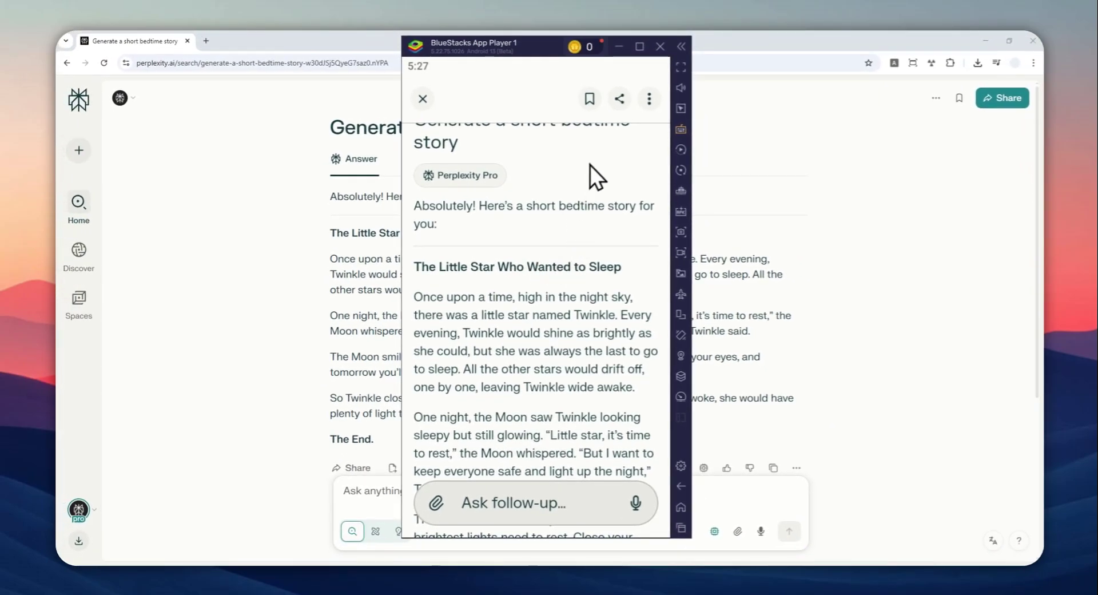
pyautogui.click(618, 45)
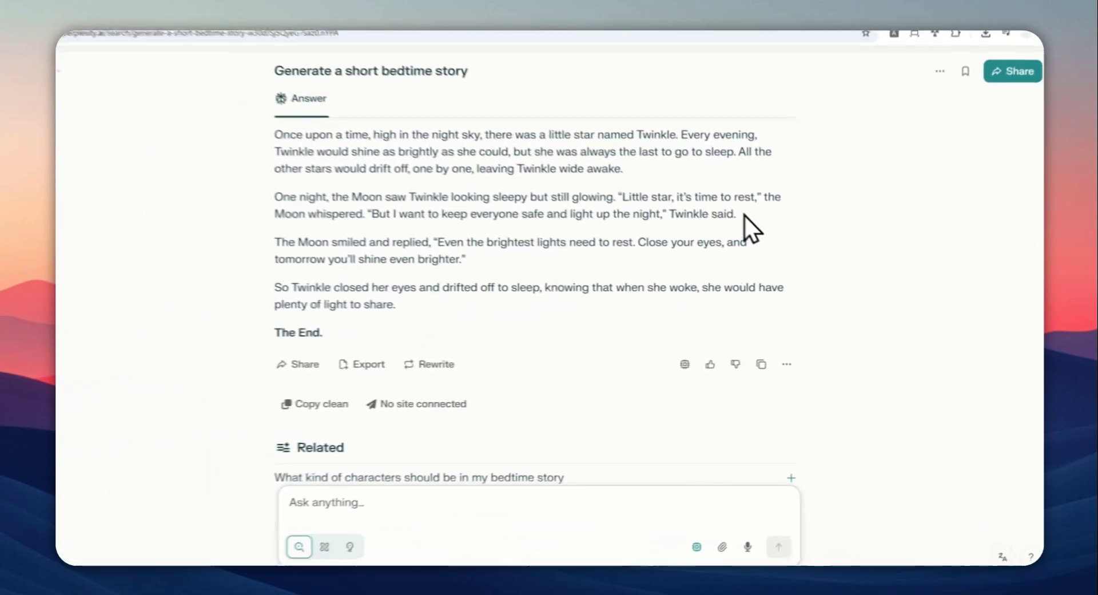
pyautogui.scroll(2, 606, 246)
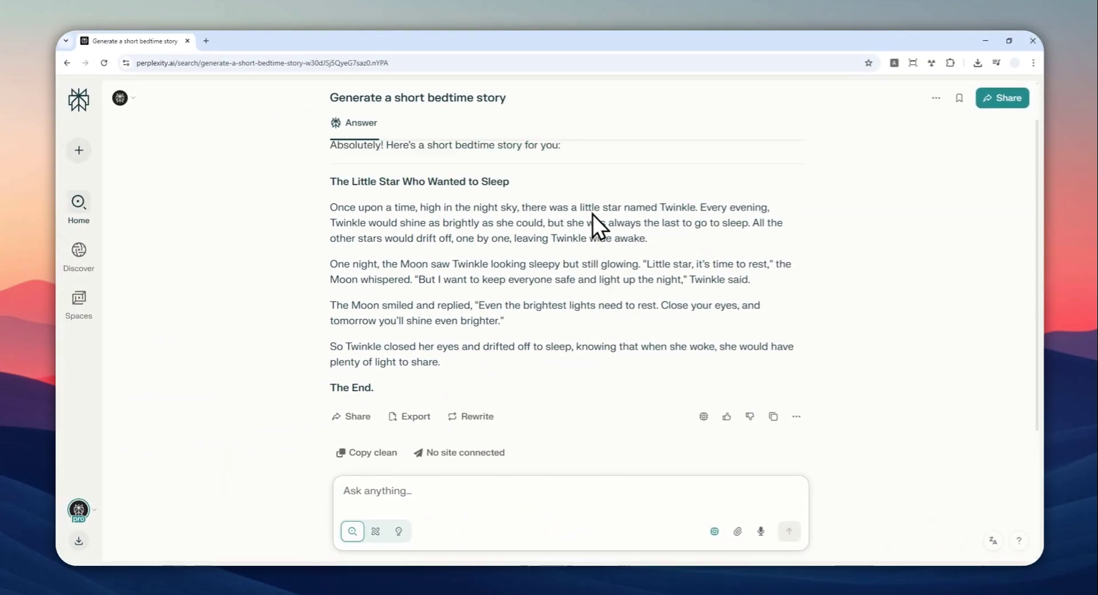
pyautogui.scroll(2, 646, 188)
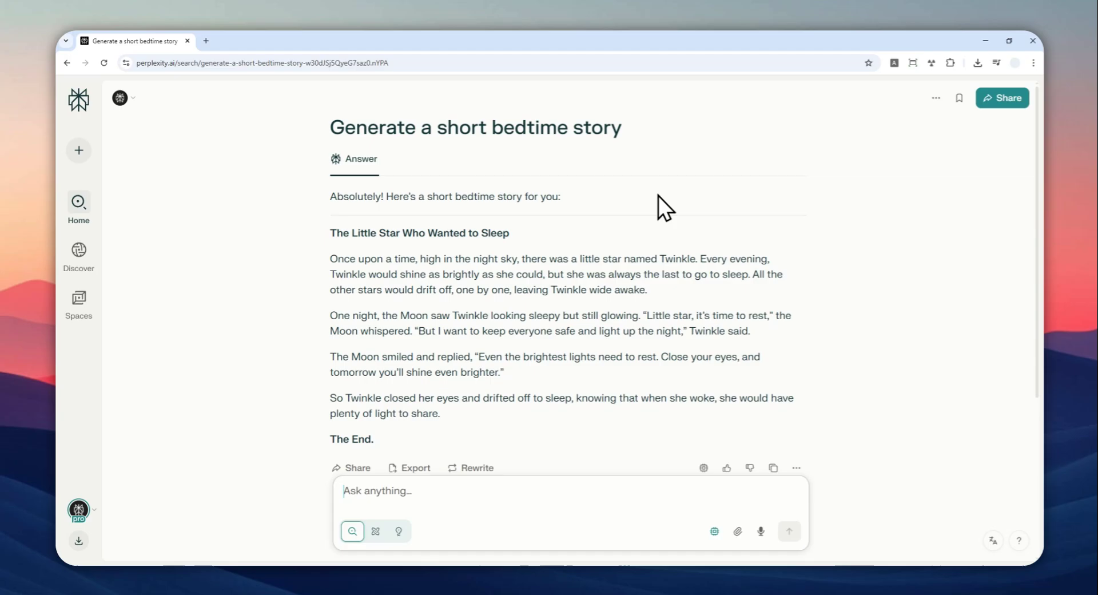
pyautogui.scroll(-2, 663, 183)
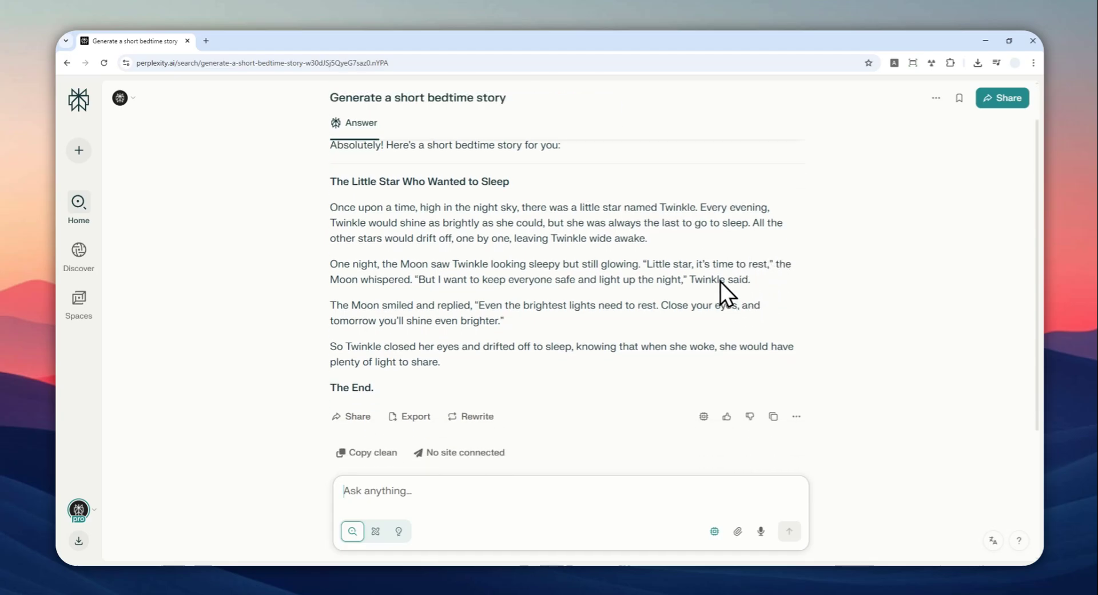
pyautogui.scroll(2, 658, 320)
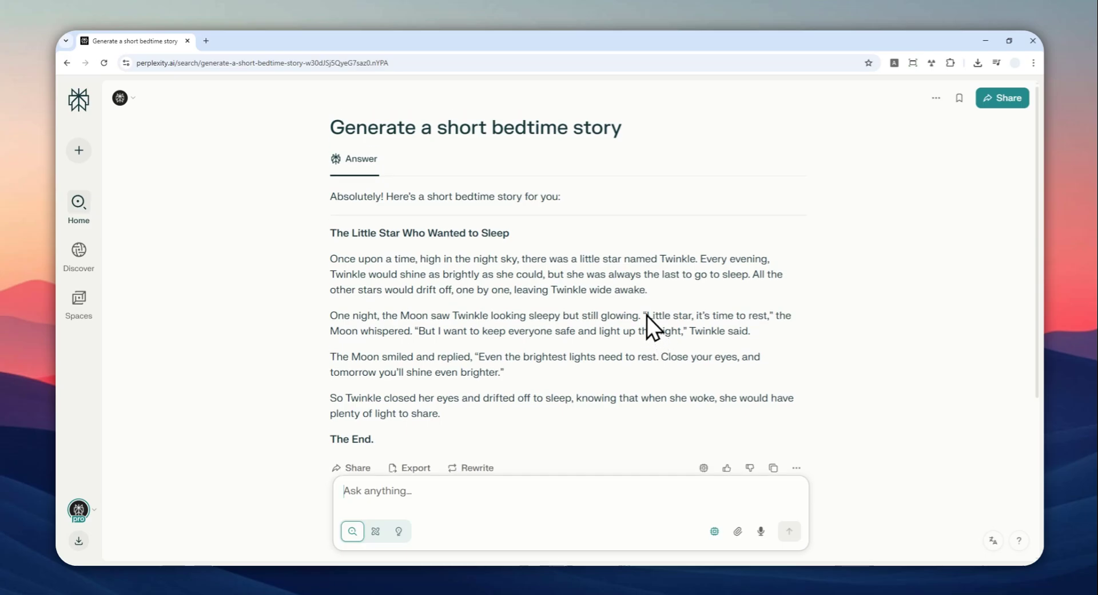
# In a new tab, search chromewebstore.google.com for 'Complexity' and open the first result.
pyautogui.click(206, 40)
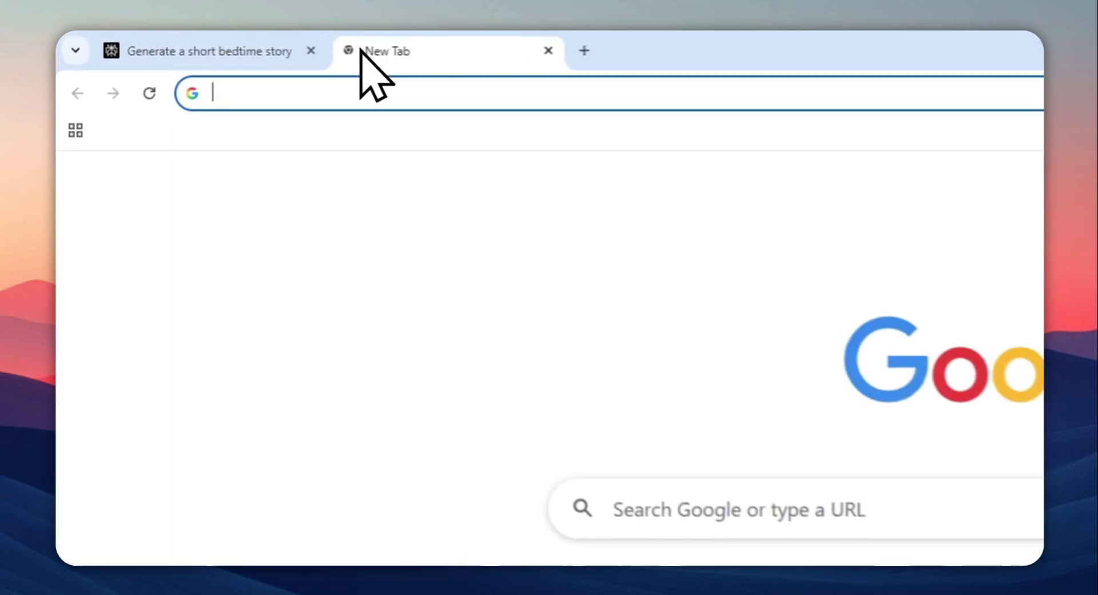
pyautogui.write('chrom')
pyautogui.press('Return')
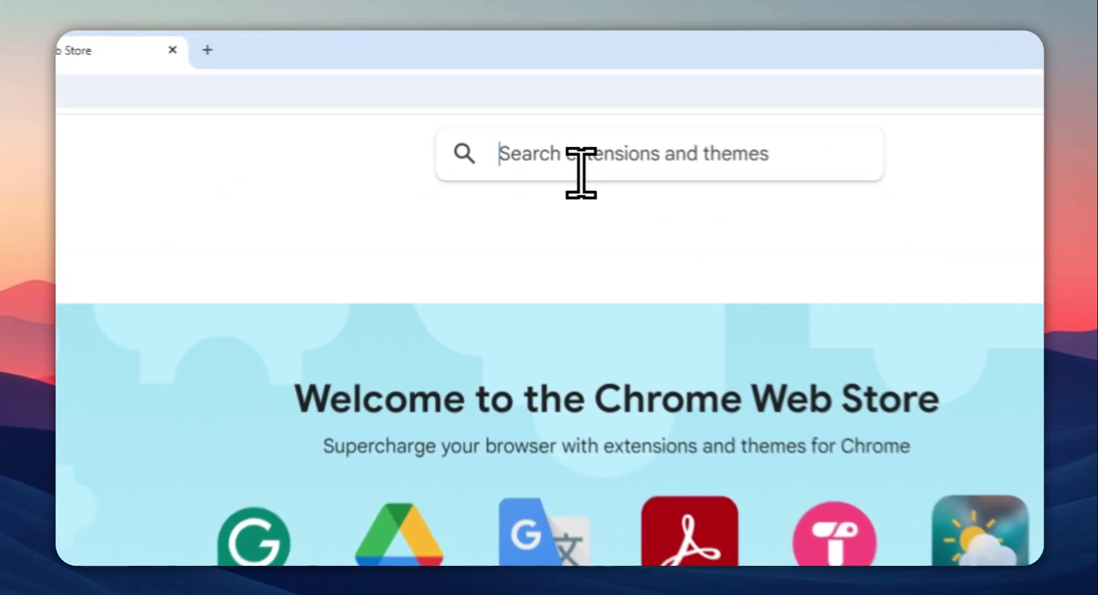
pyautogui.write('Complexity')
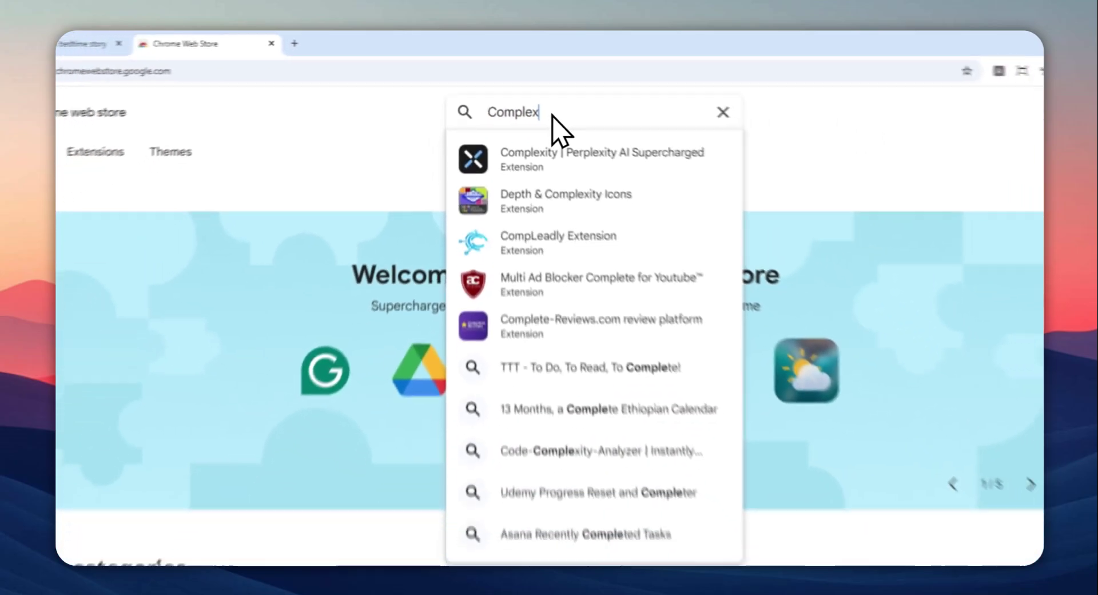
pyautogui.press('Return')
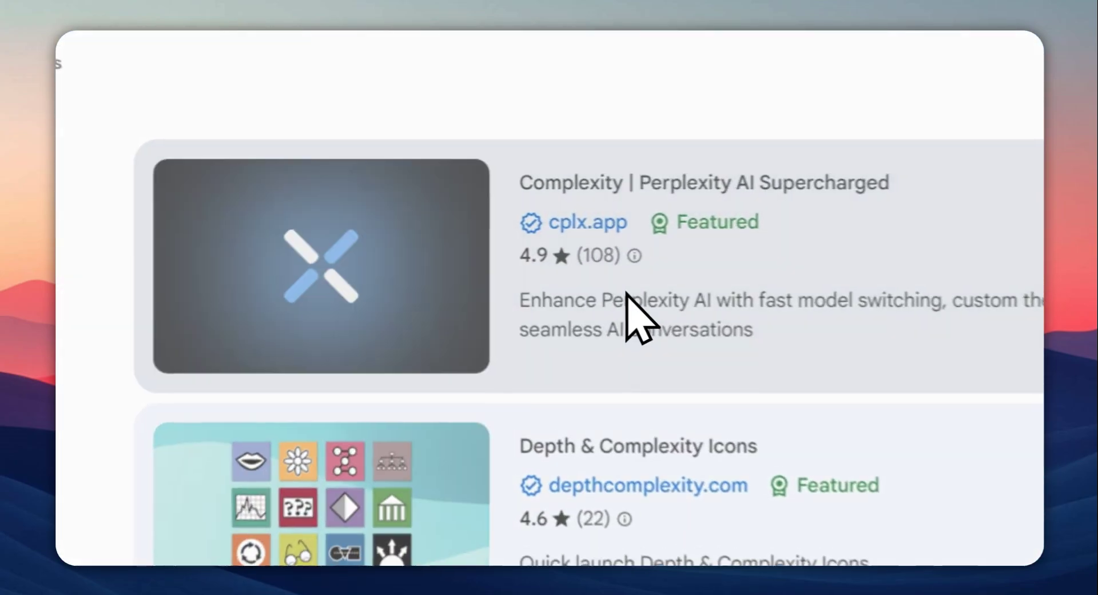
pyautogui.click(543, 251)
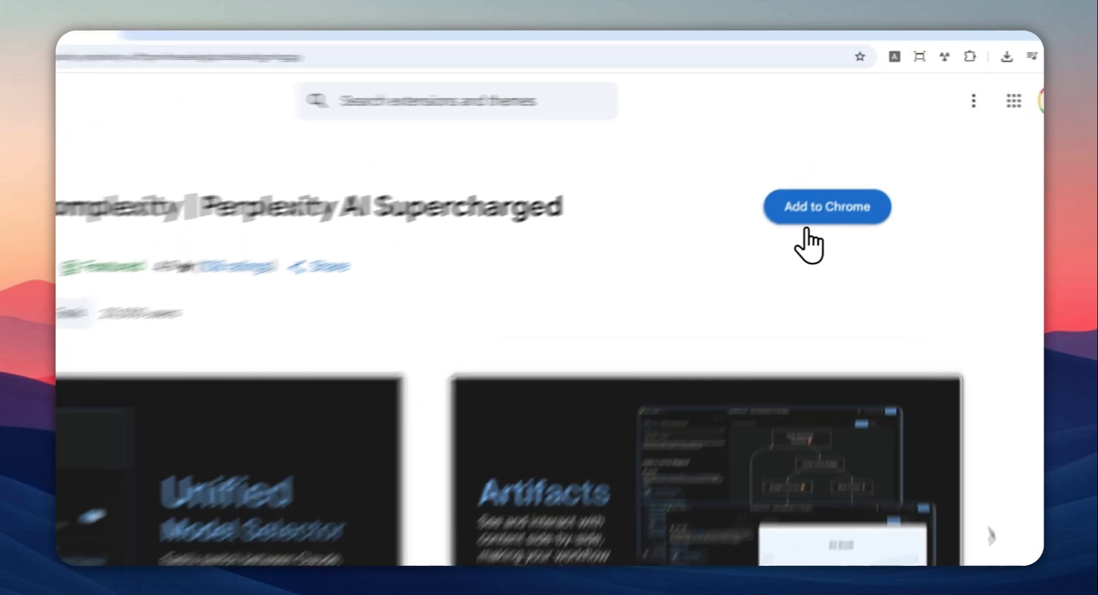
# Add the Complexity extension to Chrome and confirm with Add extension.
pyautogui.click(840, 179)
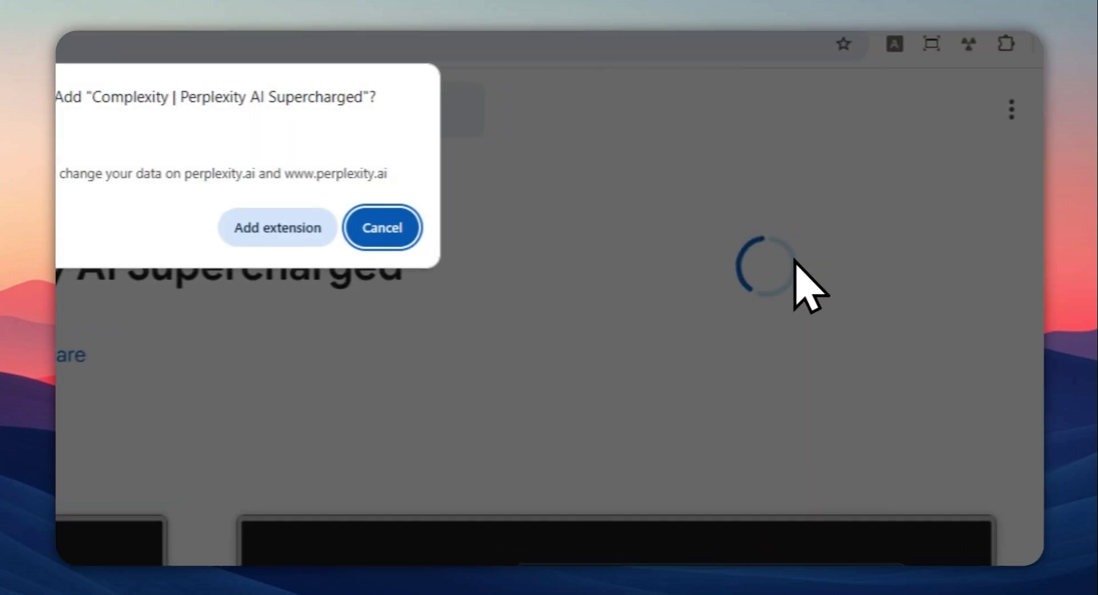
pyautogui.click(275, 227)
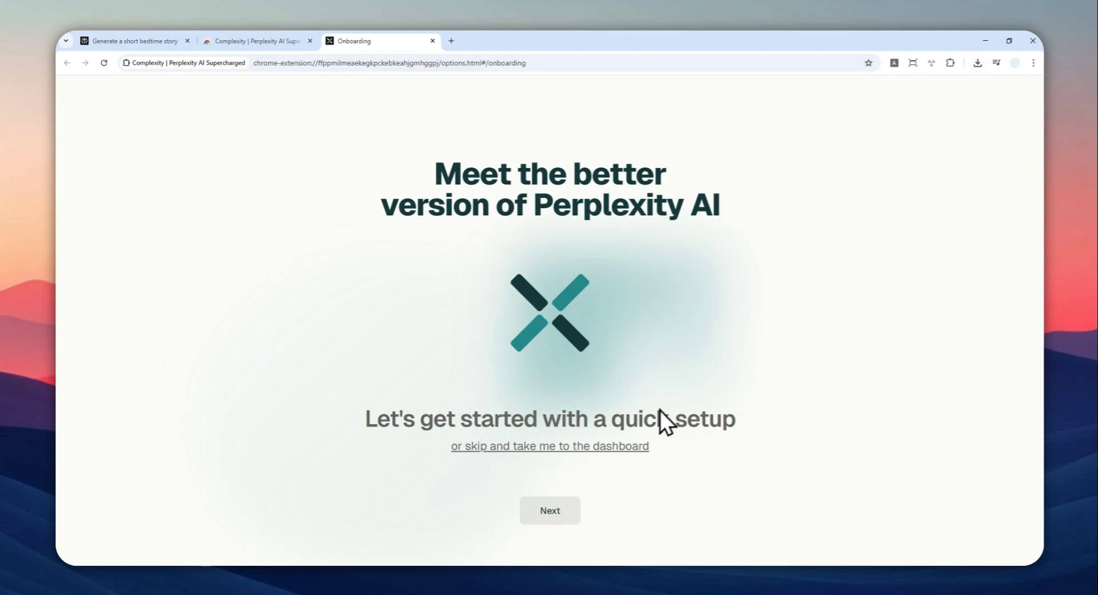
# Step through every Complexity onboarding screen to Setup Complete and continue to the dashboard.
pyautogui.click(557, 510)
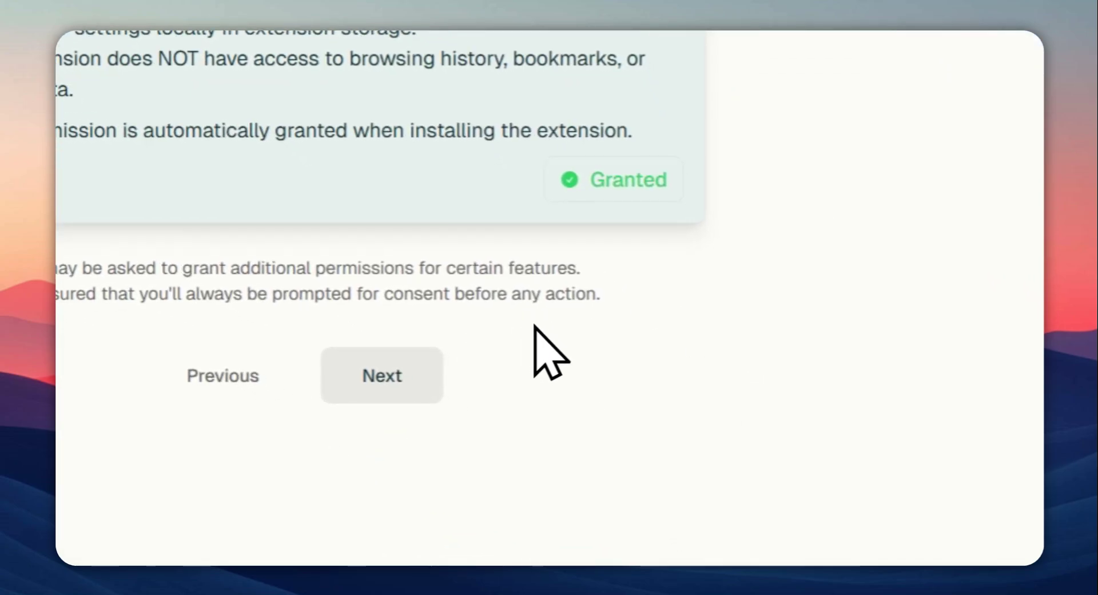
pyautogui.click(378, 375)
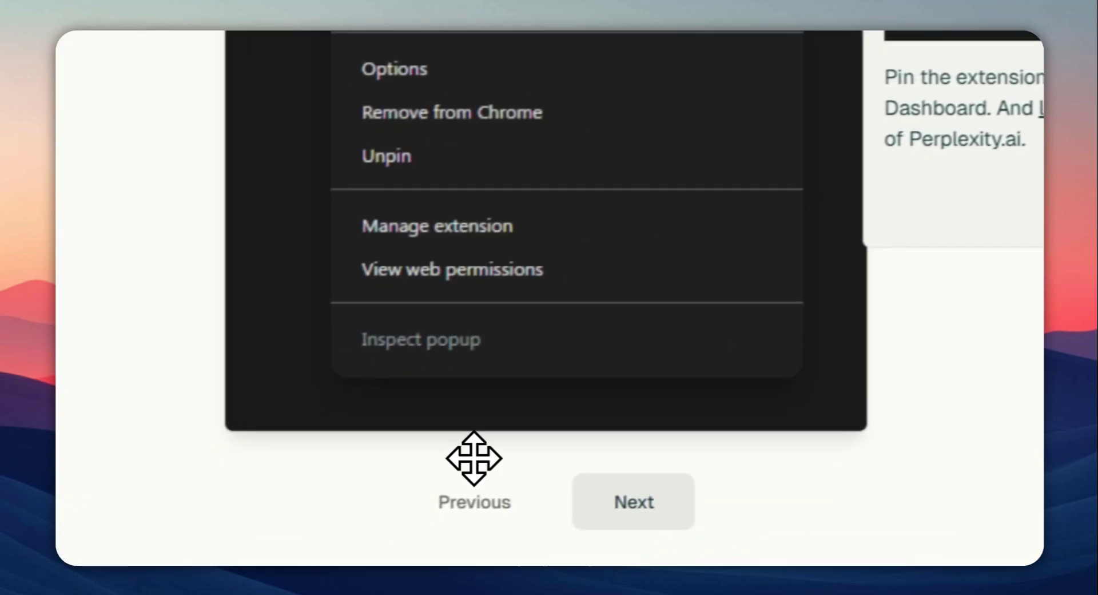
pyautogui.click(588, 493)
pyautogui.click(683, 400)
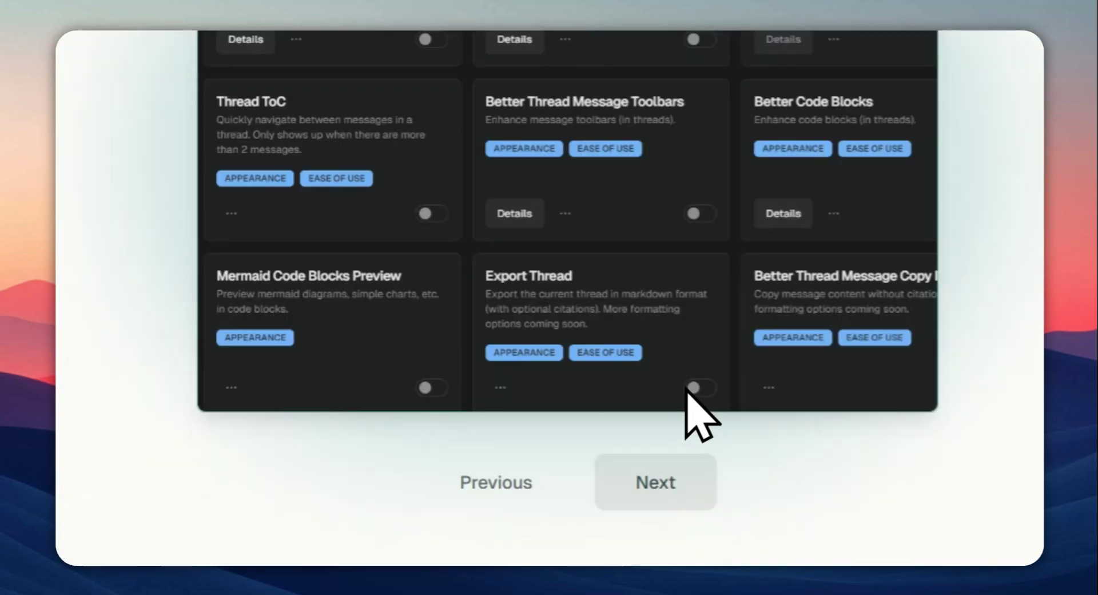
pyautogui.click(668, 483)
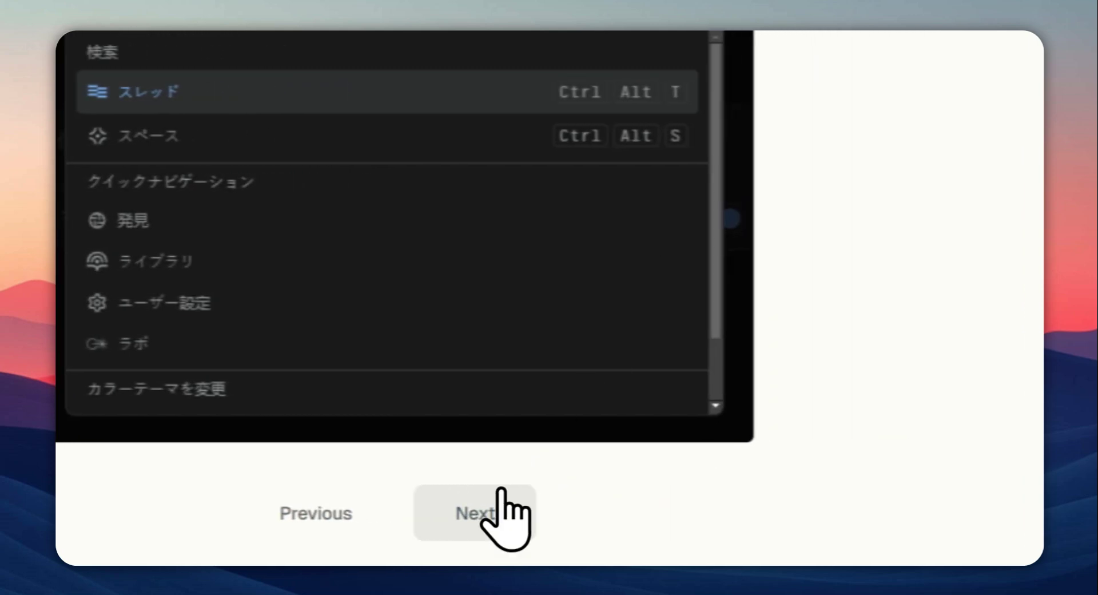
pyautogui.click(449, 532)
pyautogui.click(481, 294)
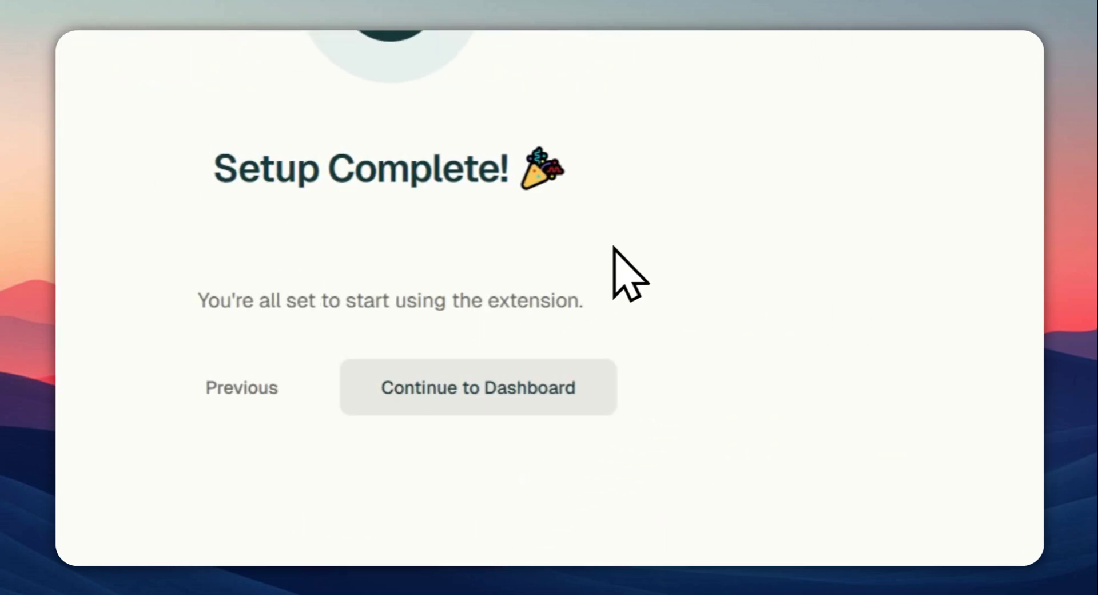
pyautogui.click(466, 379)
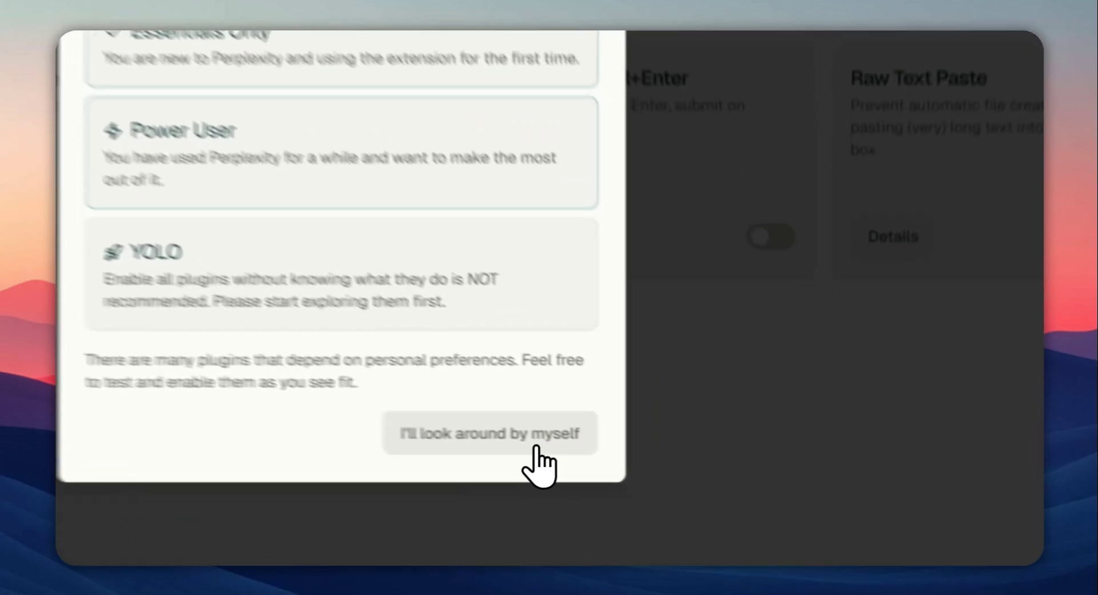
# Dismiss Plugin Presets and switch on the Text-to-Speech plugin under Thread Utilities.
pyautogui.click(536, 446)
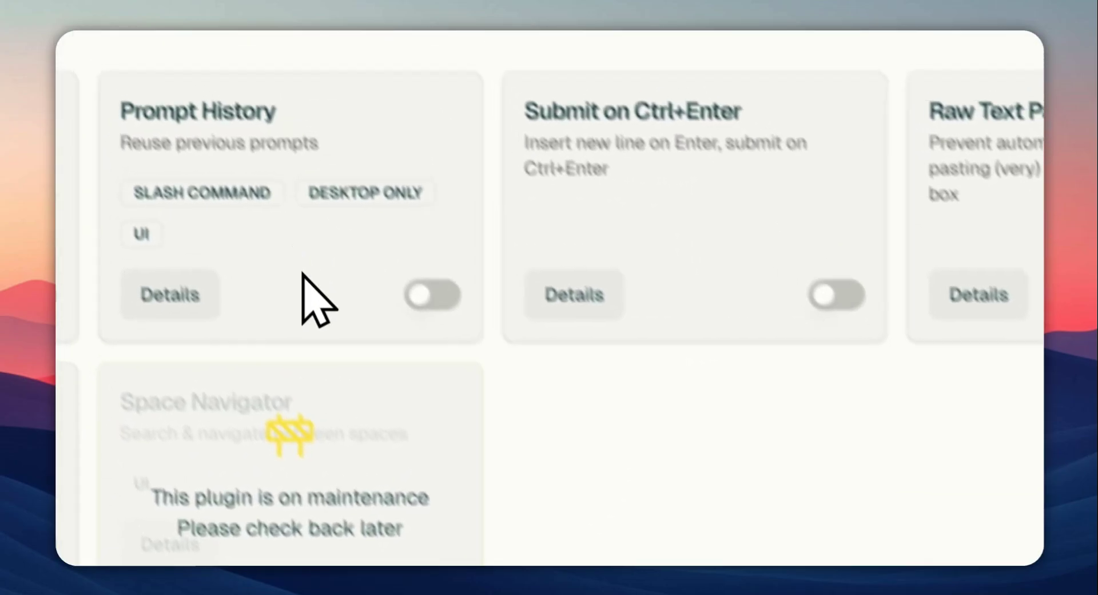
pyautogui.scroll(-2, 680, 271)
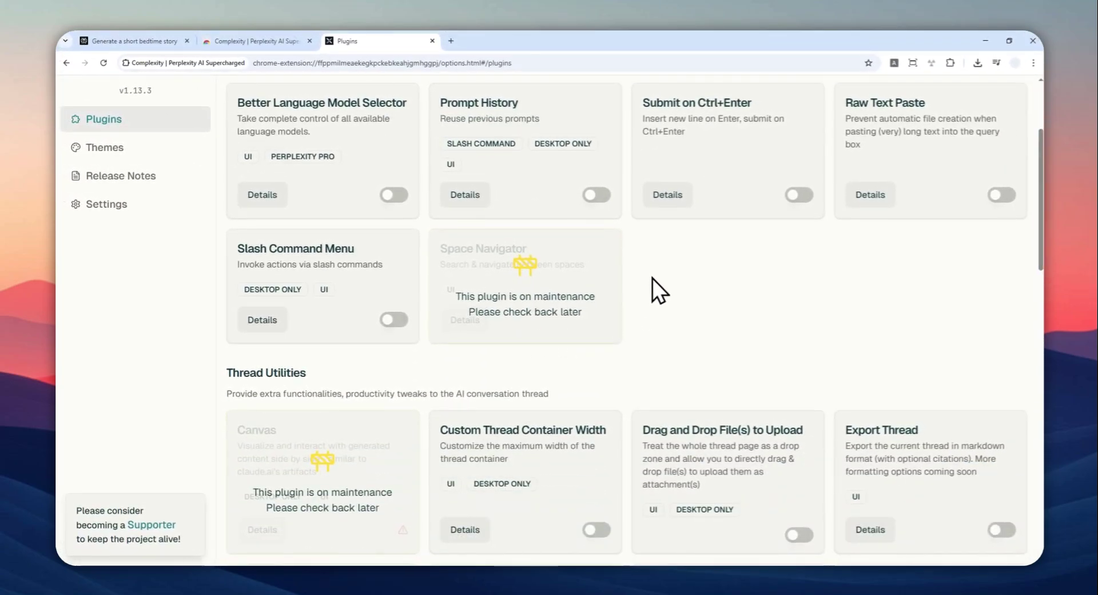
pyautogui.scroll(-7, 655, 298)
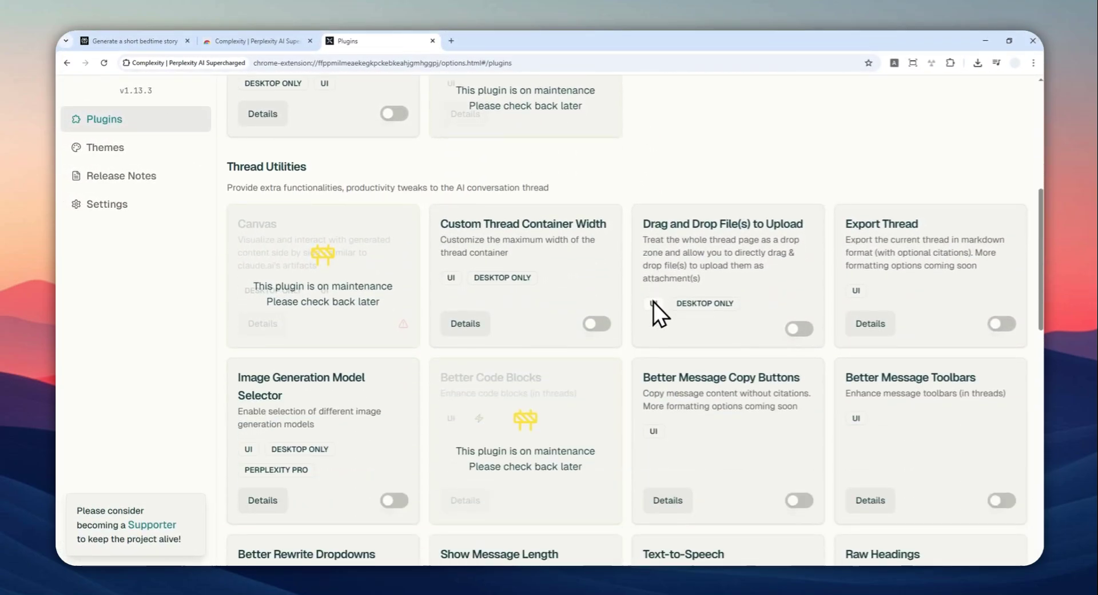
pyautogui.scroll(-2, 665, 275)
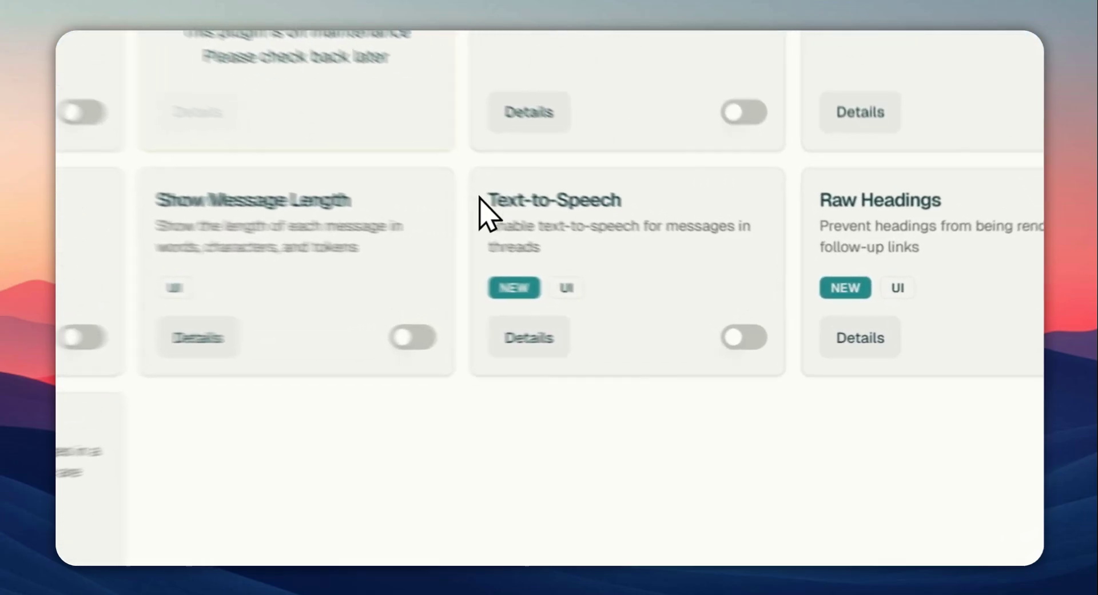
pyautogui.moveTo(481, 198); pyautogui.dragTo(652, 197)
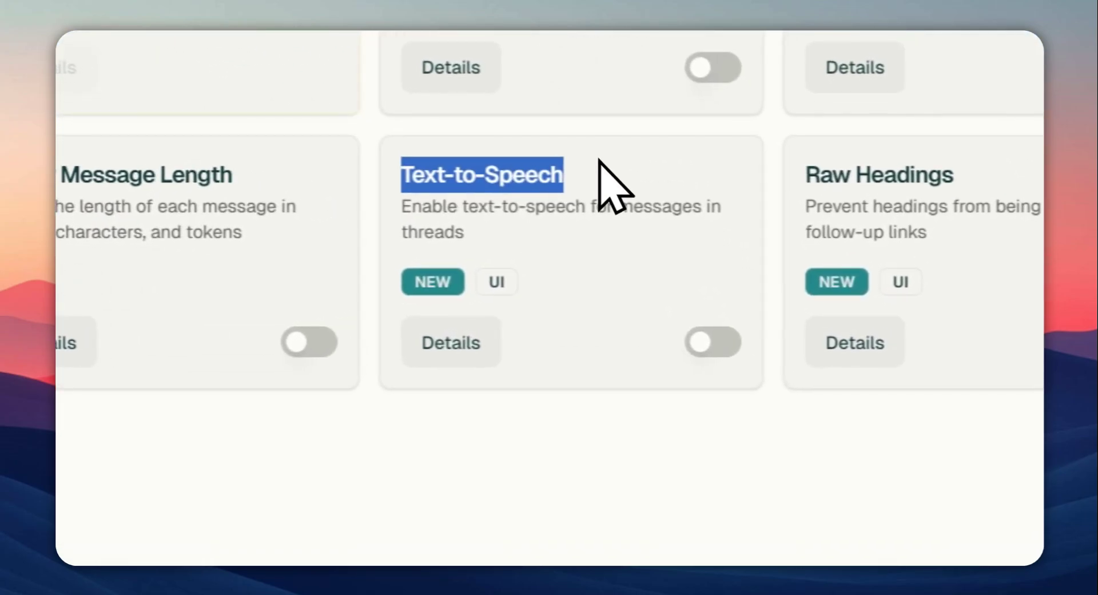
pyautogui.click(723, 351)
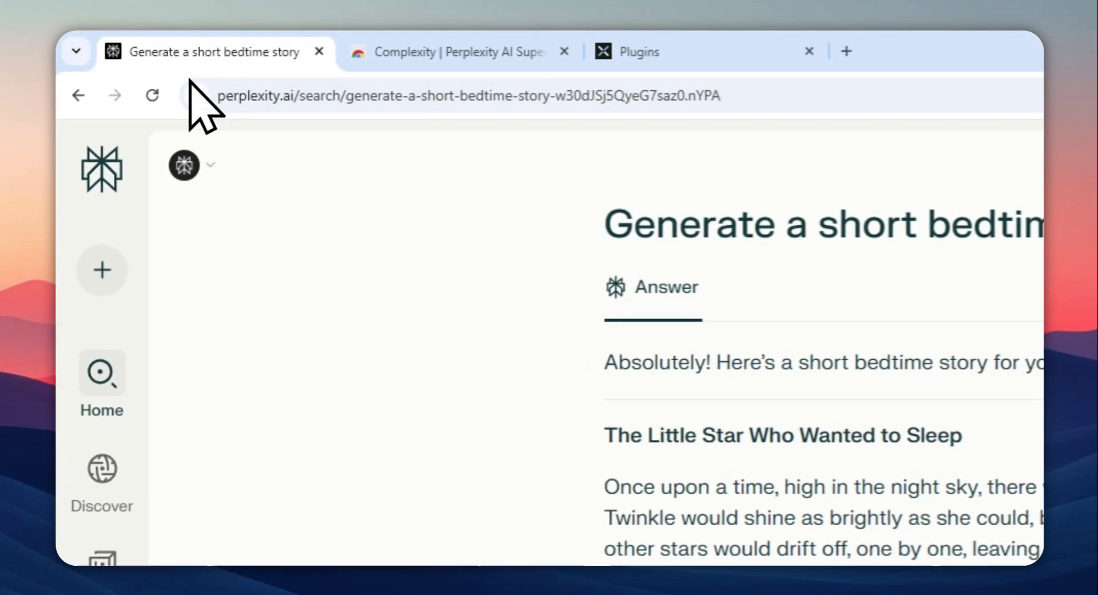
# Reload the bedtime story page so the Text-to-Speech plugin takes effect.
pyautogui.click(145, 91)
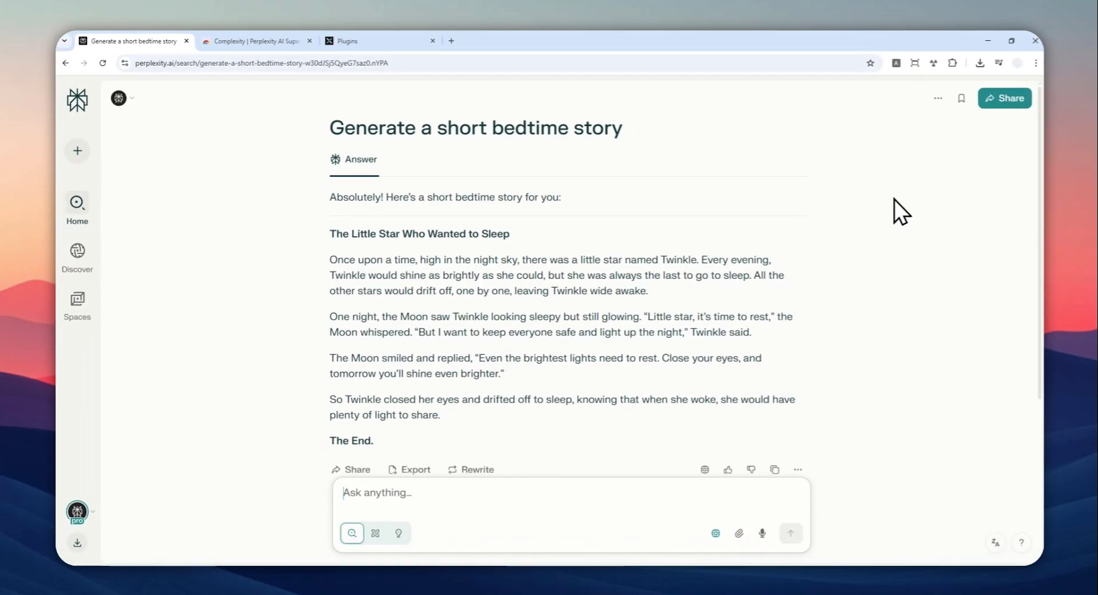
pyautogui.scroll(-3, 881, 200)
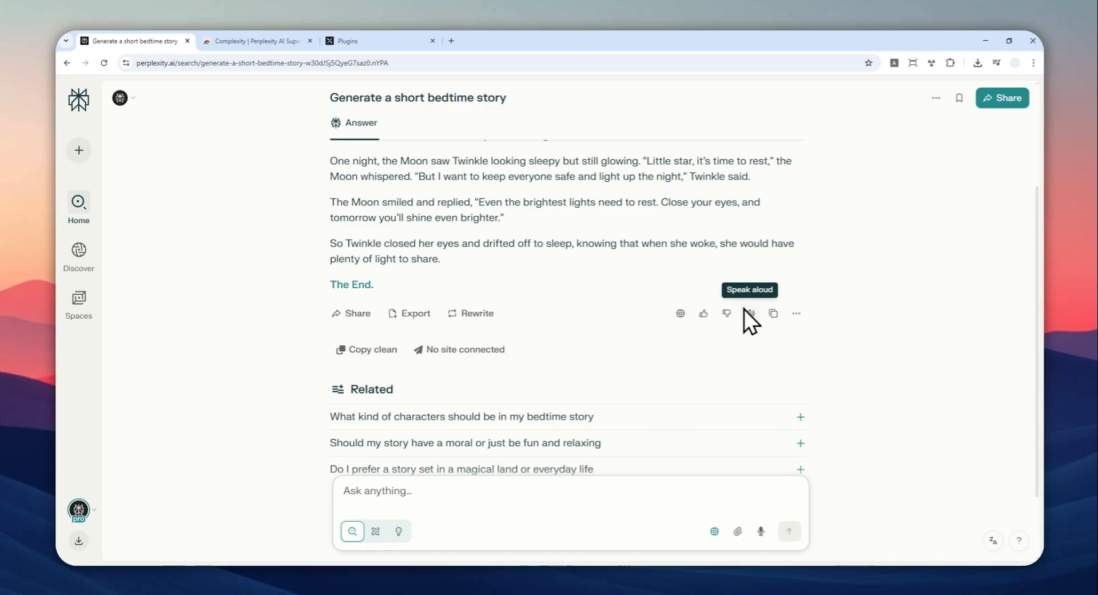
pyautogui.scroll(3, 578, 287)
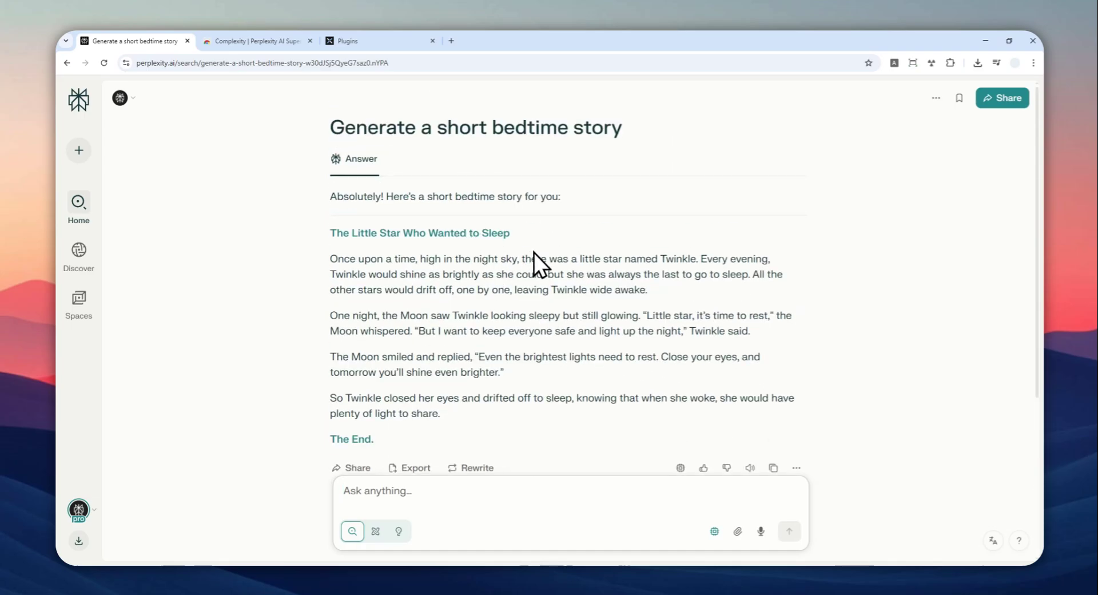
pyautogui.scroll(-2, 734, 283)
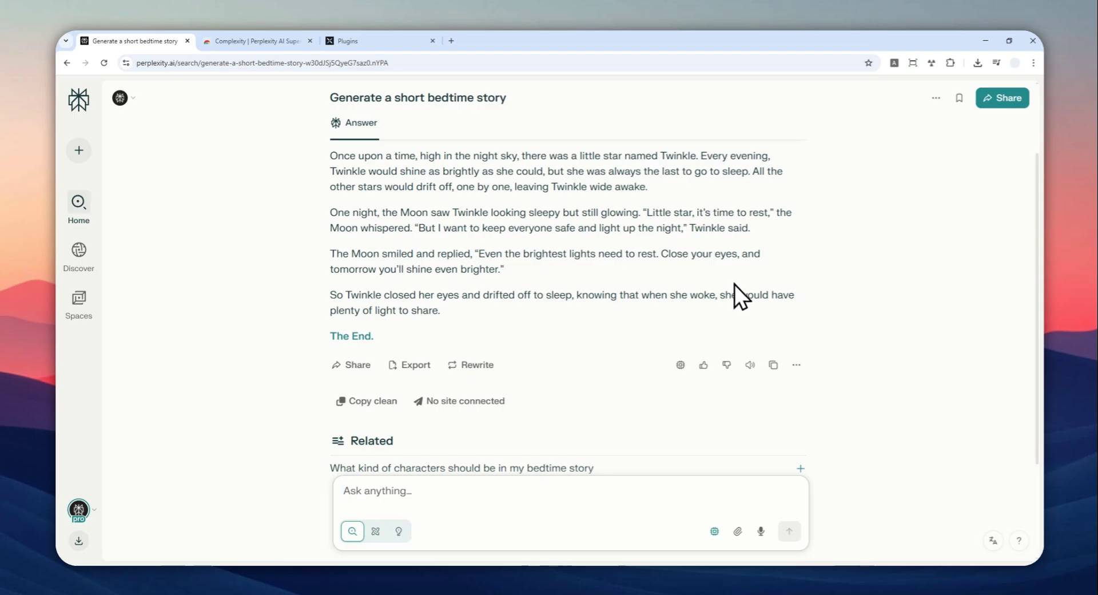
# Play the story with Speak aloud under the answer, then stop the narration.
pyautogui.click(750, 364)
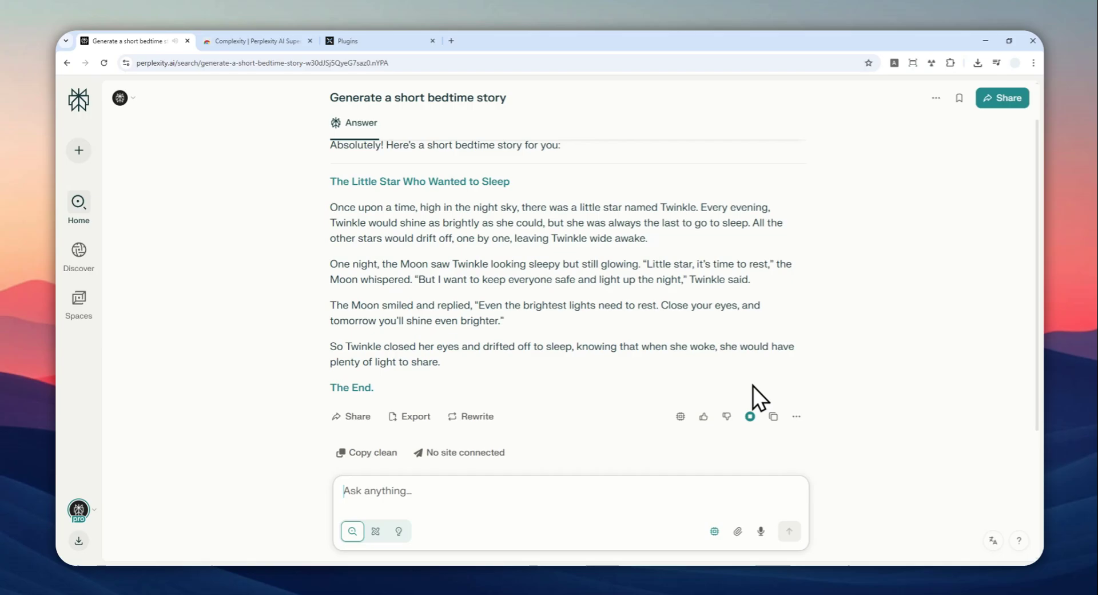
pyautogui.scroll(1, 547, 286)
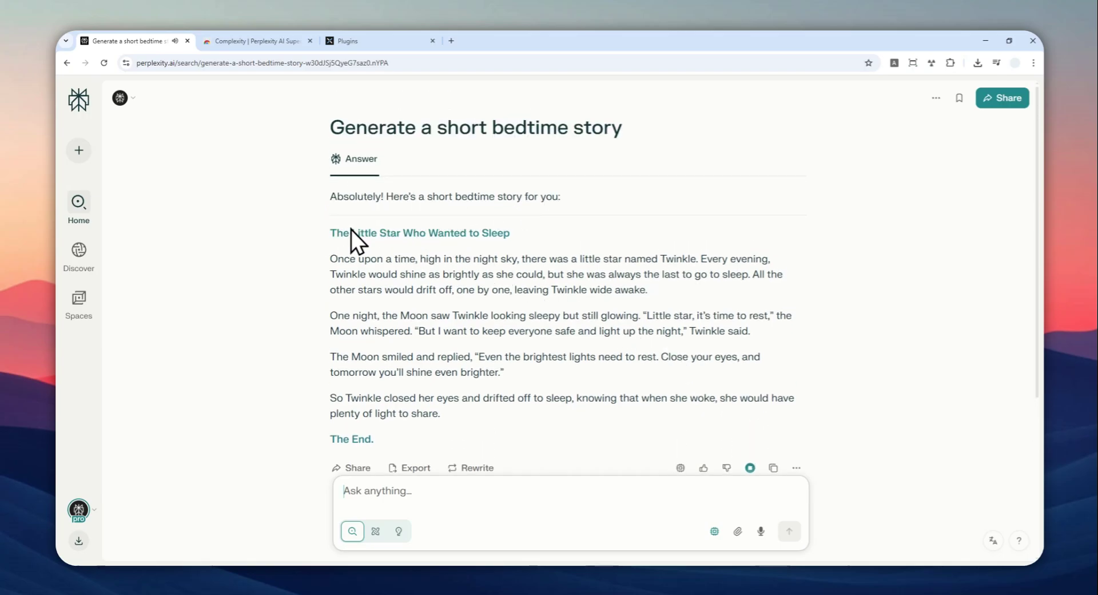
pyautogui.scroll(-1, 457, 235)
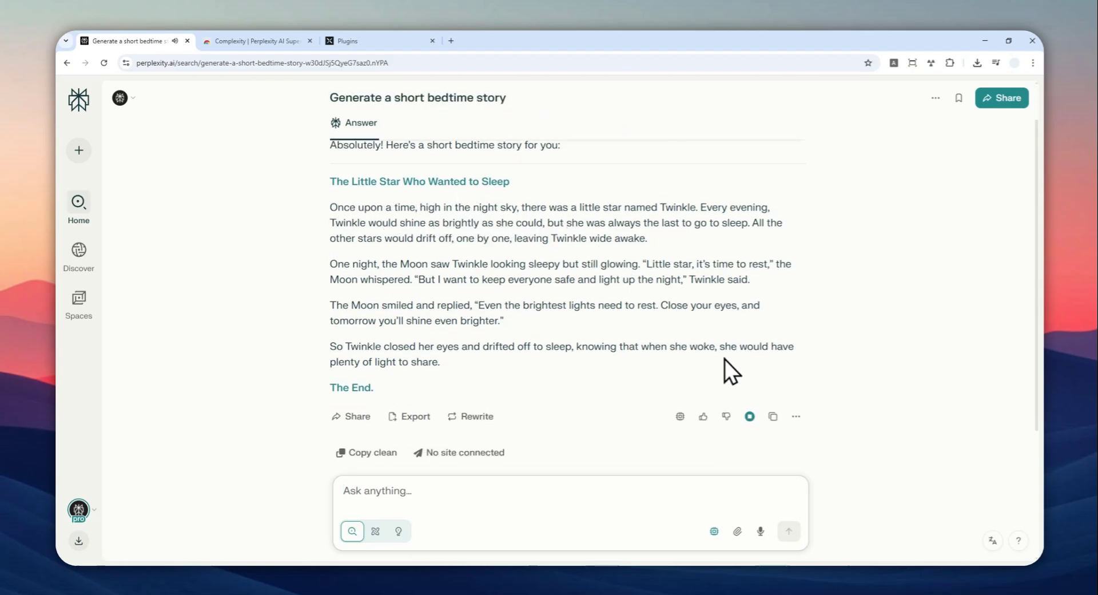
pyautogui.click(749, 415)
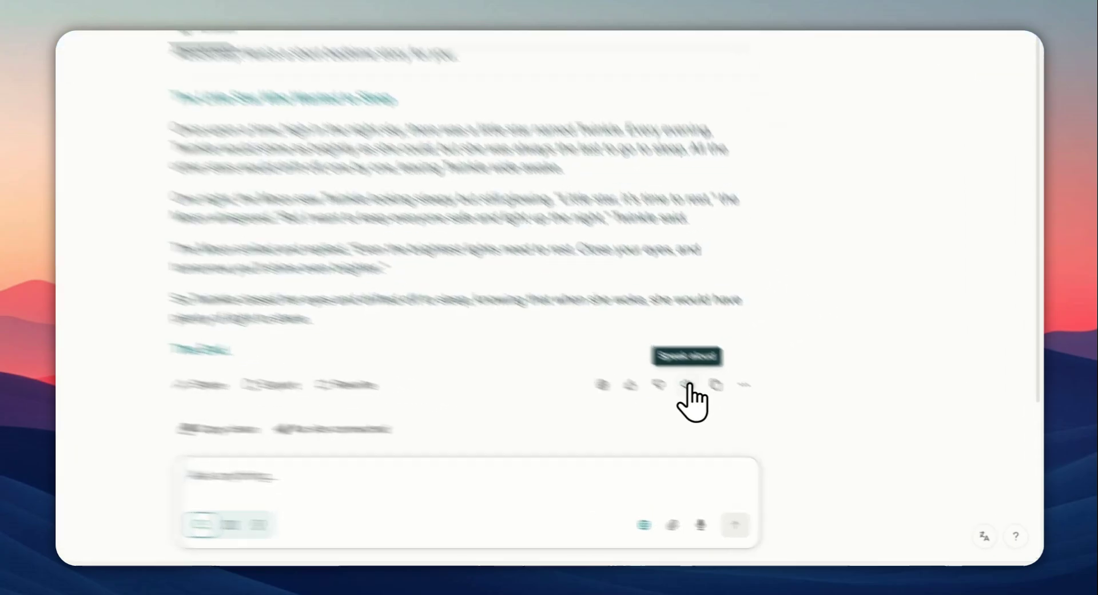
# Read the bedtime story aloud in the Kate voice, then stop it.
pyautogui.click(686, 385)
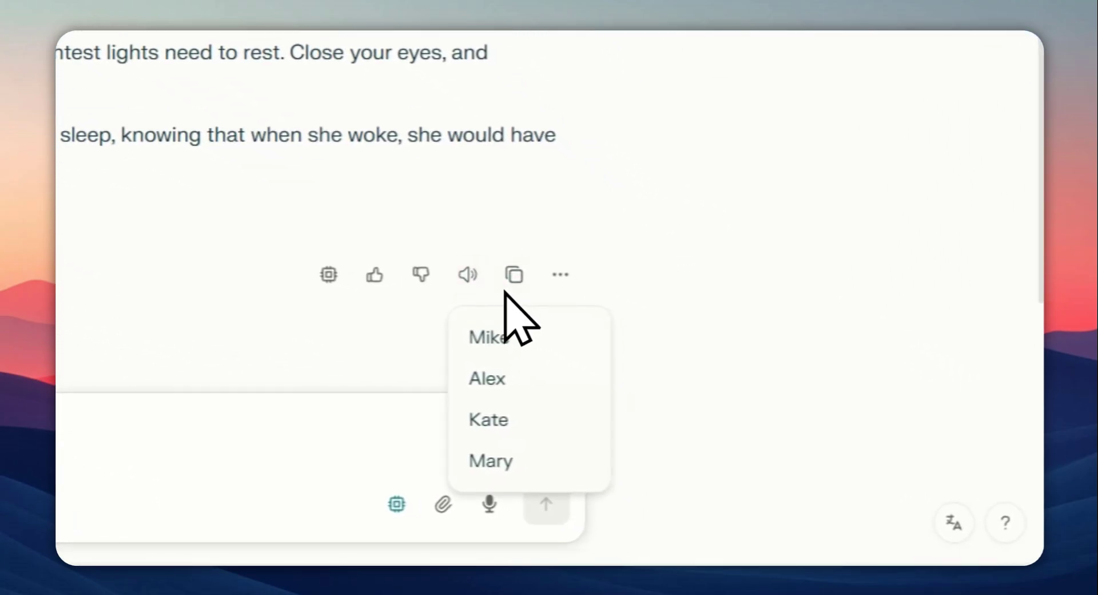
pyautogui.click(518, 423)
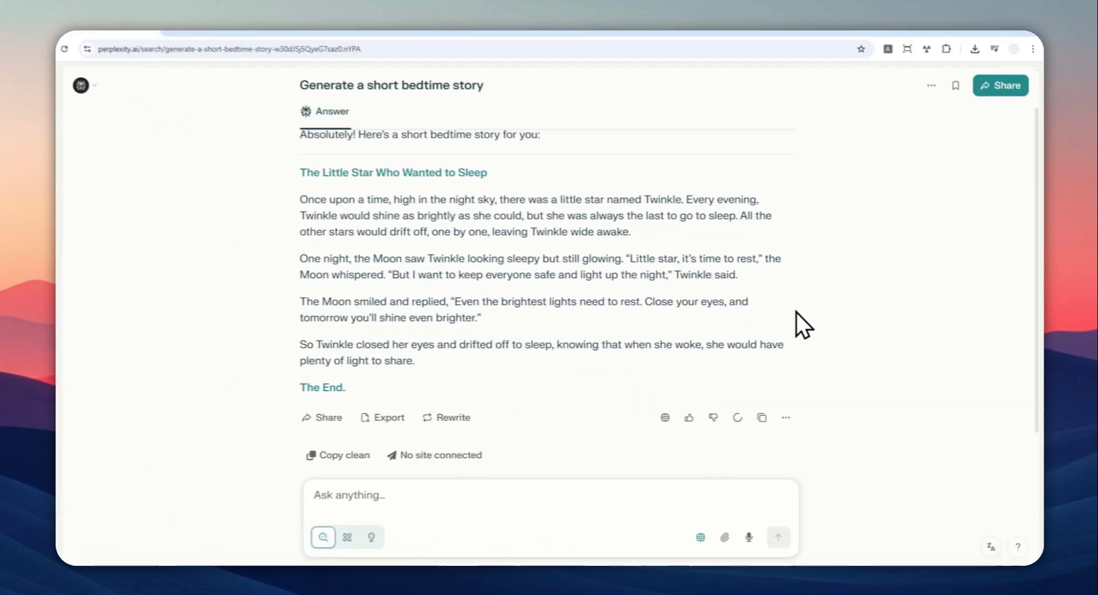
pyautogui.scroll(1, 789, 304)
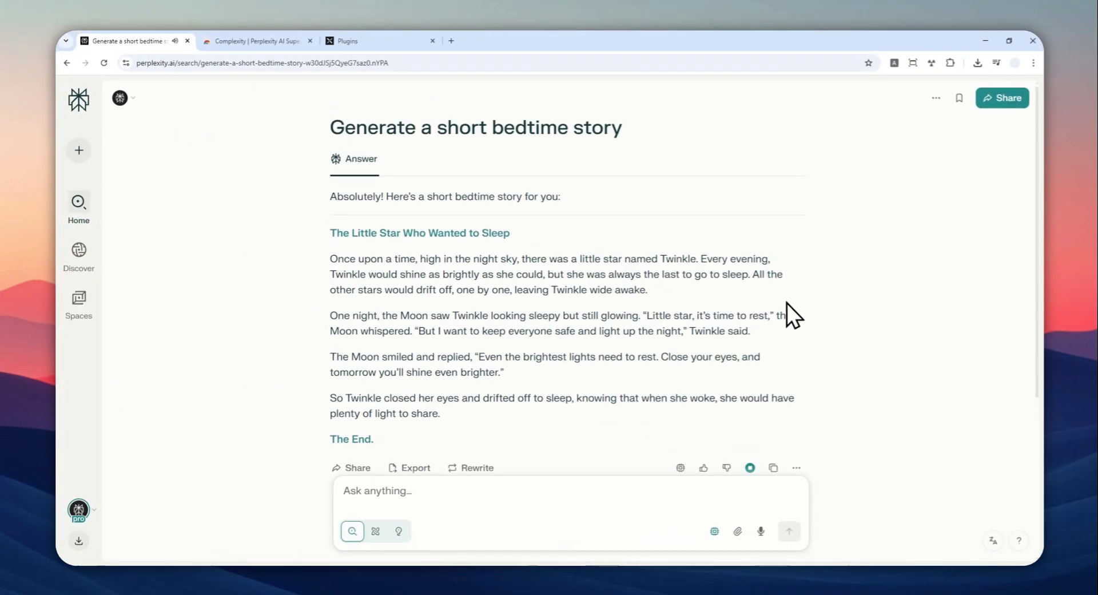
pyautogui.scroll(-1, 801, 249)
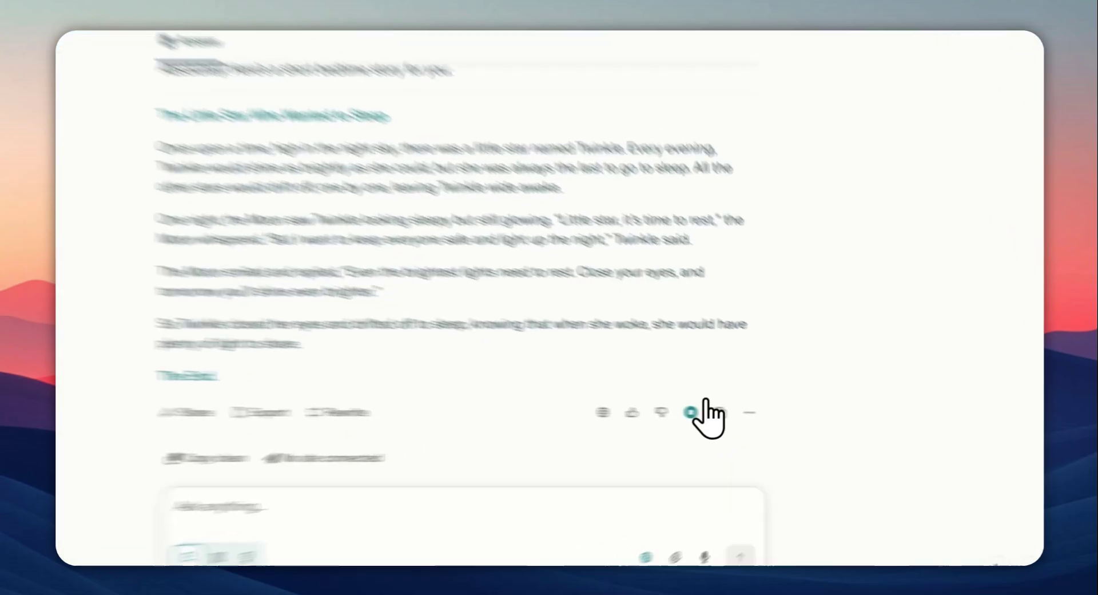
pyautogui.click(749, 416)
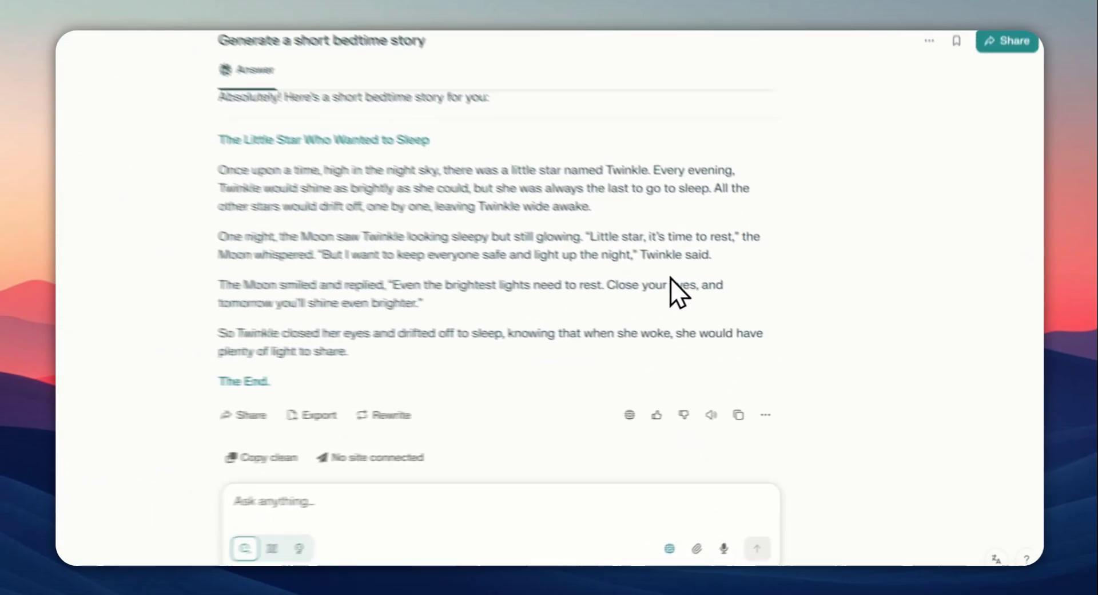